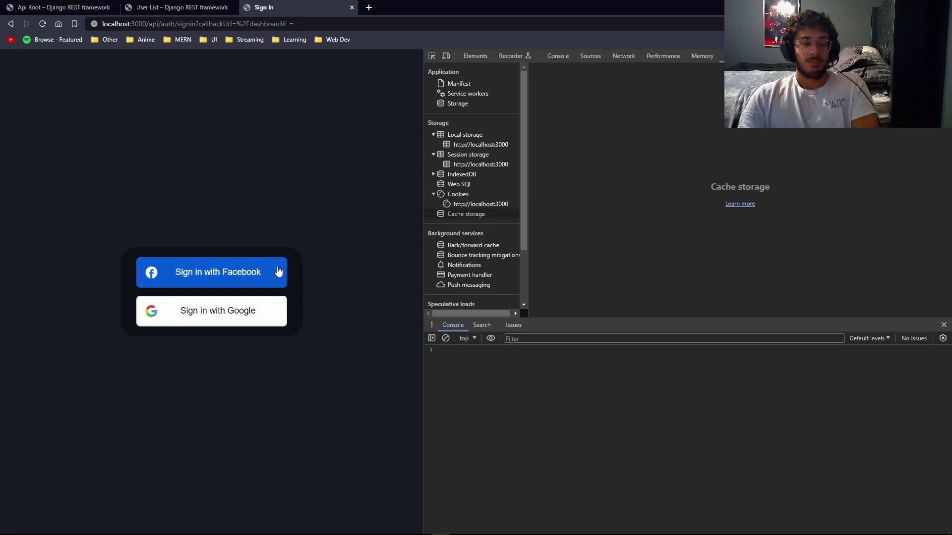
# Step: Attempt Facebook sign-in on the localhost:3000 sign-in page, which ends on an error
pyautogui.click(278, 270)
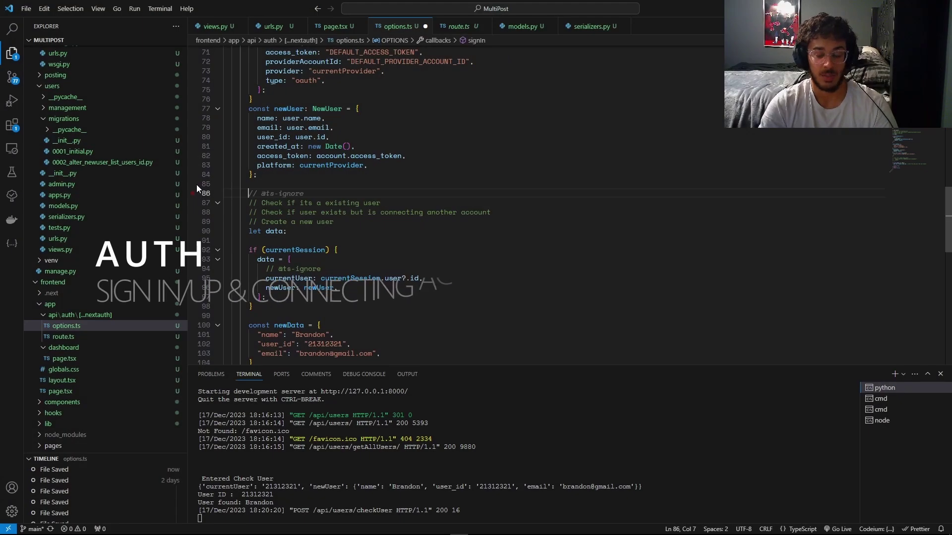
pyautogui.write('1. tHE U')
# Step: Add three numbered sign-in case comments to options.ts and run python manage.py makemigrations
pyautogui.press('BackSpace')
pyautogui.press('BackSpace')
pyautogui.press('BackSpace')
pyautogui.write('User ')
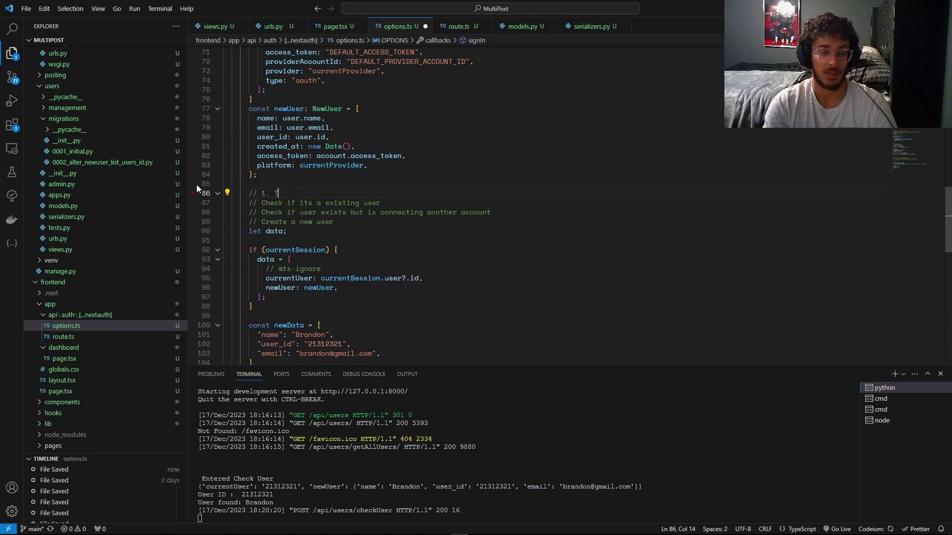
pyautogui.write('simply jut')
pyautogui.press('BackSpace')
pyautogui.press('BackSpace')
pyautogui.write('st signing in normally')
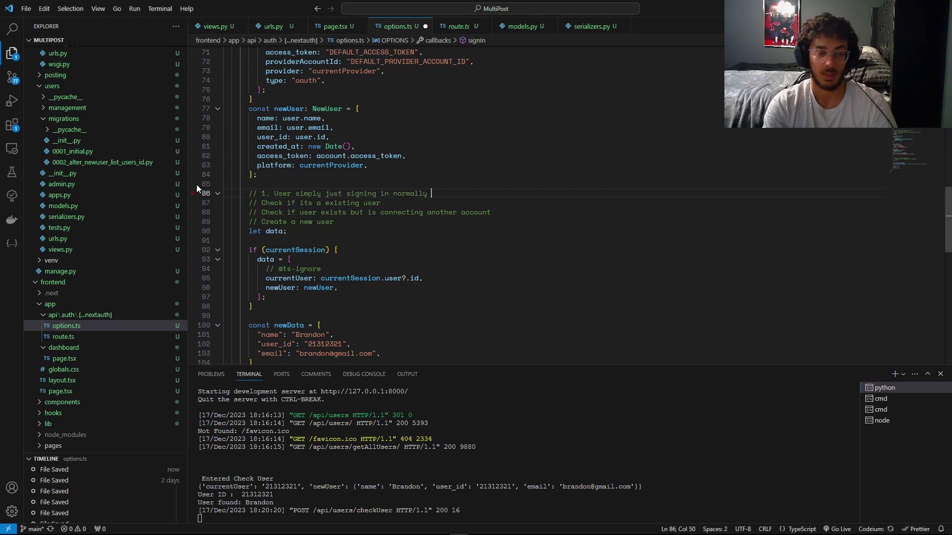
pyautogui.press('Return')
pyautogui.write('.')
pyautogui.press('BackSpace')
pyautogui.write('// 2. The user is already signed in but wants to aconect to anoth')
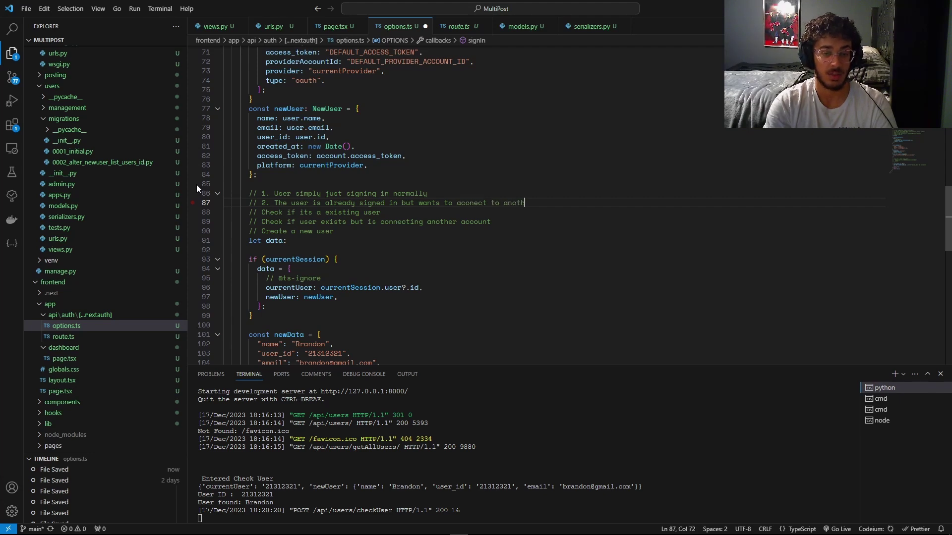
pyautogui.write('er account')
pyautogui.press('Return')
pyautogui.write('// 3. ')
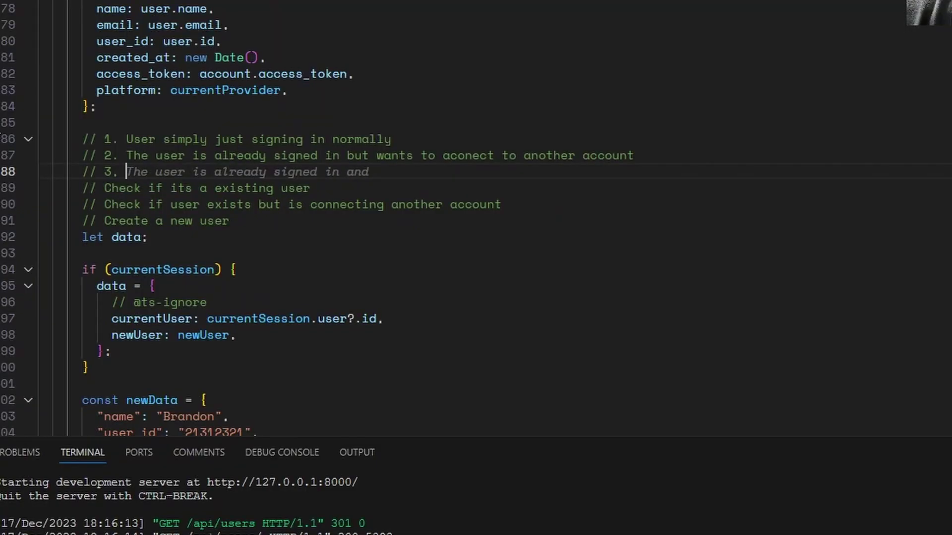
pyautogui.write('Create a new user f')
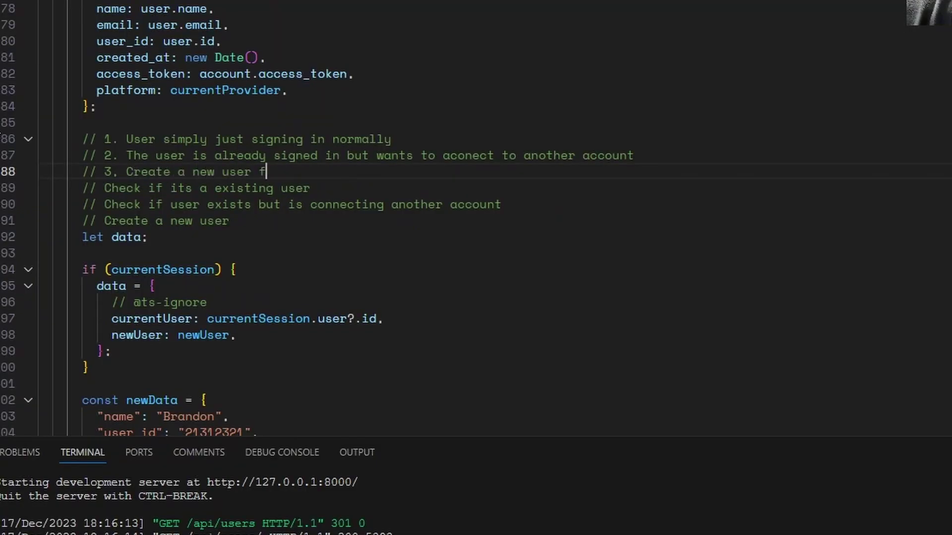
pyautogui.write('t, t')
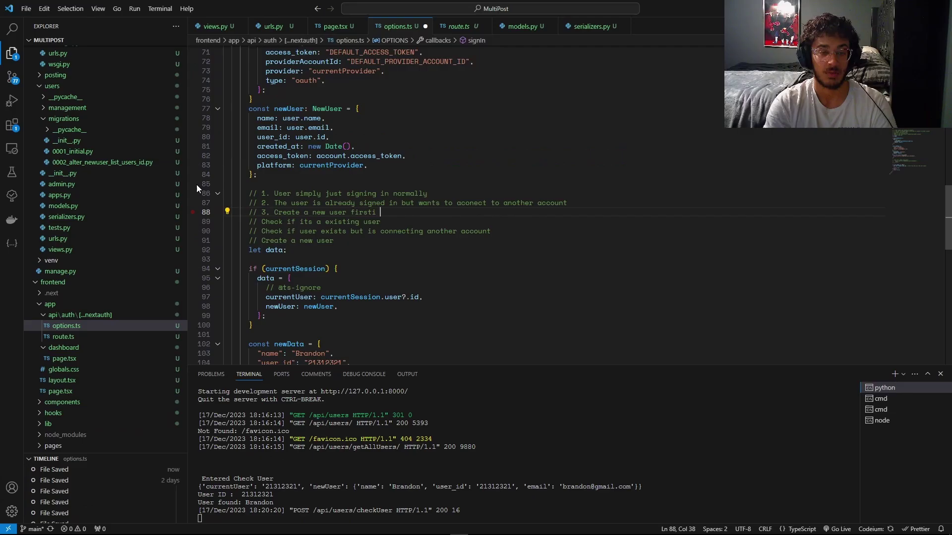
pyautogui.write('em')
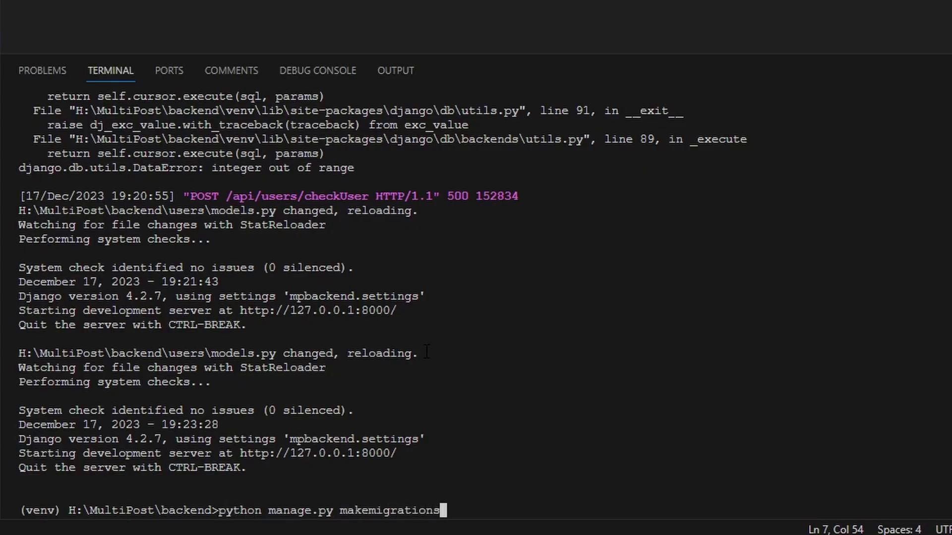
pyautogui.press('Return')
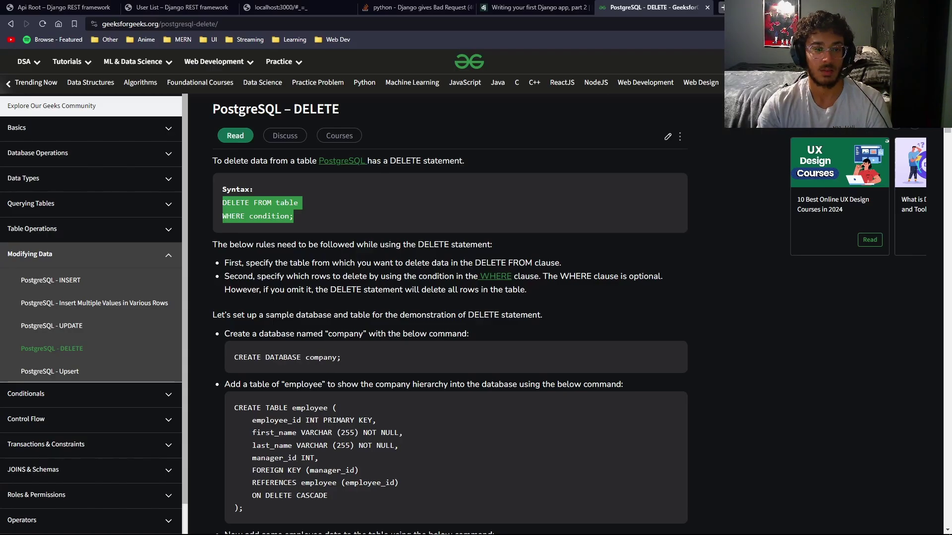
pyautogui.write('users_newuser')
# Step: Delete user 2 via DELETE FROM users_newuser WHERE id=2; and ask ChatGPT about deleting values
pyautogui.press('Return')
pyautogui.write('WHERE id=2;')
pyautogui.press('Return')
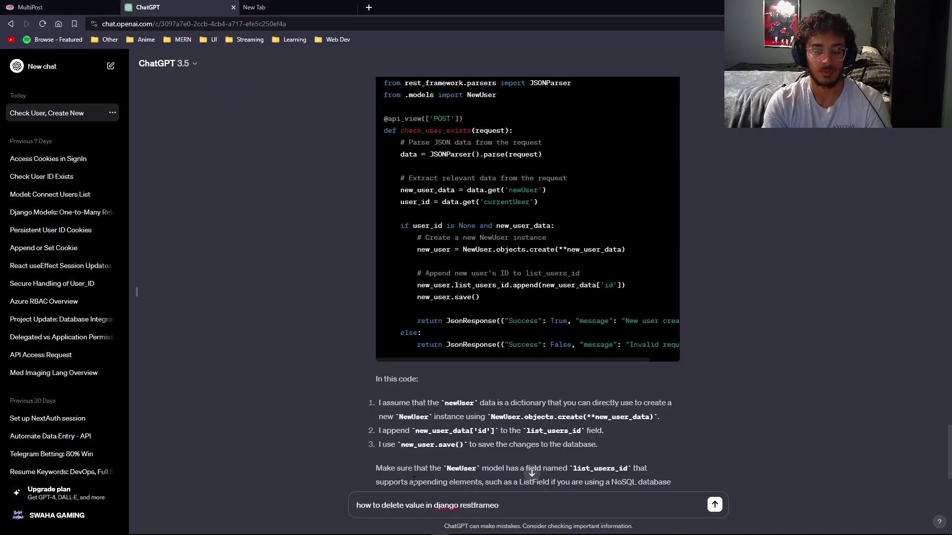
pyautogui.write('k')
pyautogui.press('Return')
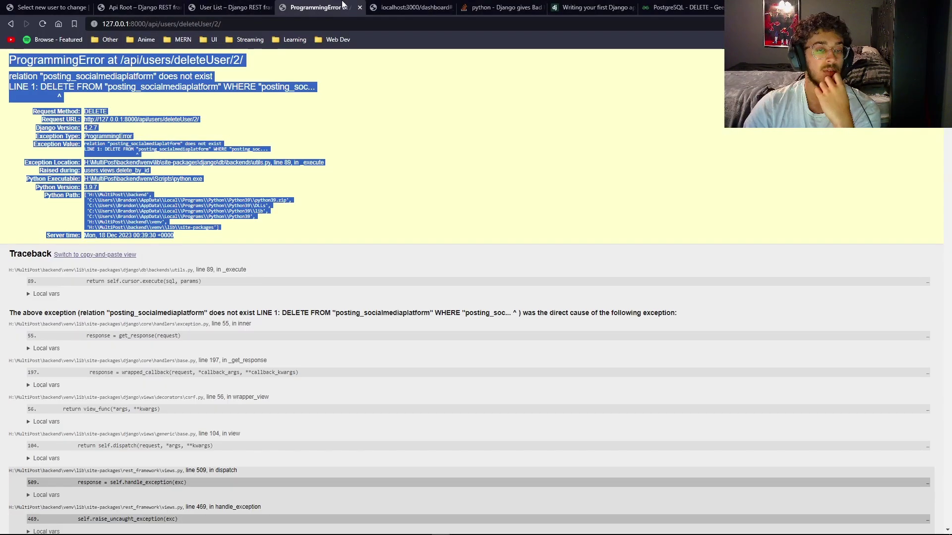
# Step: Reload the Django User List page to verify only users 1 and 3 remain
pyautogui.click(227, 8)
pyautogui.click(44, 25)
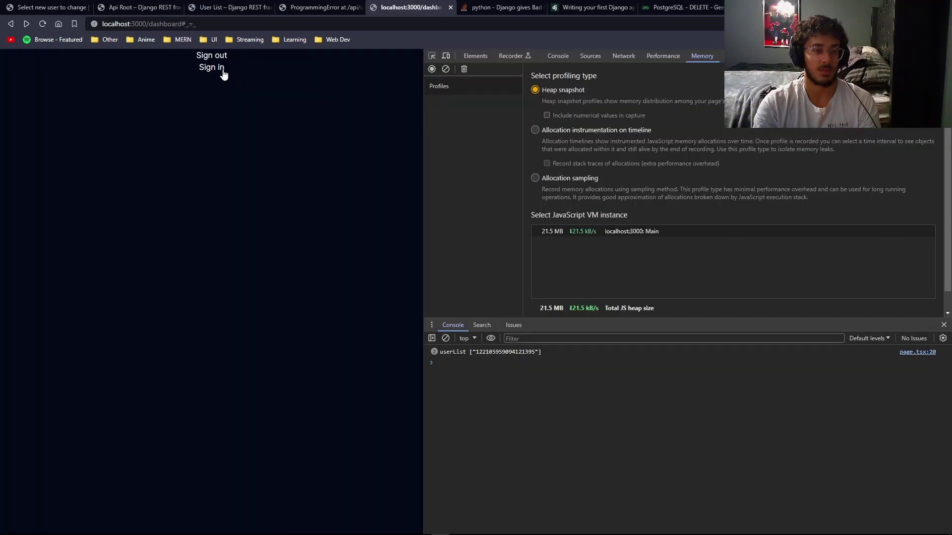
# Step: Return to the localhost:3000 dashboard and sign in again with a Google account
pyautogui.hotkey('ctrl', 'Tab')
pyautogui.hotkey('ctrl', 'Tab')
pyautogui.click(238, 238)
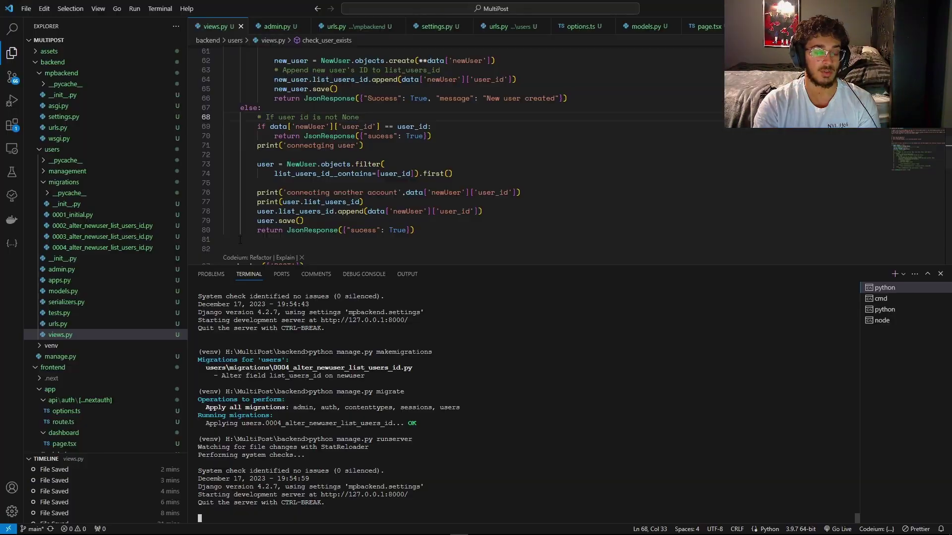
pyautogui.hotkey('alt', 'Tab')
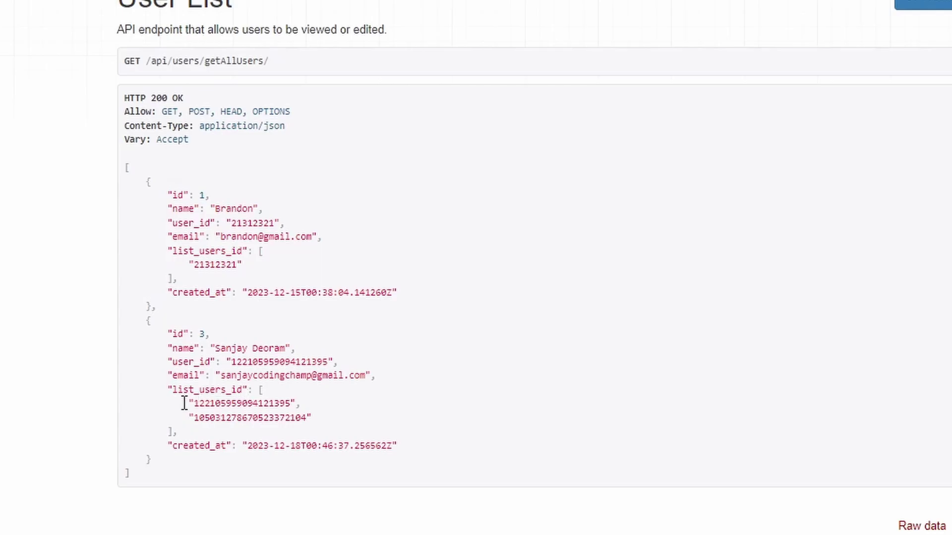
# Step: Select the second user's list_users_id array on the getAllUsers page to inspect its two ids
pyautogui.moveTo(184, 403); pyautogui.dragTo(387, 429)
pyautogui.rightClick(369, 353)
pyautogui.click(331, 332)
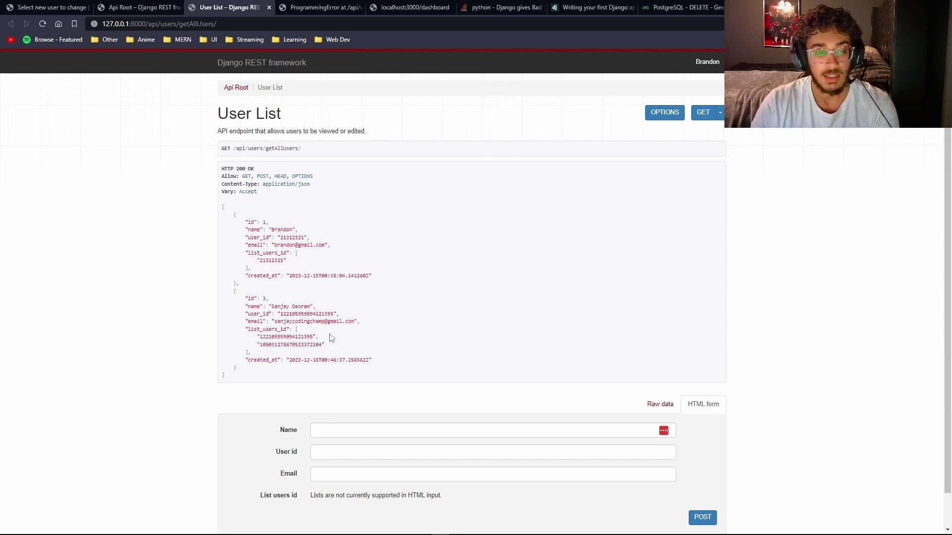
pyautogui.click(303, 347)
pyautogui.moveTo(247, 330); pyautogui.dragTo(335, 348)
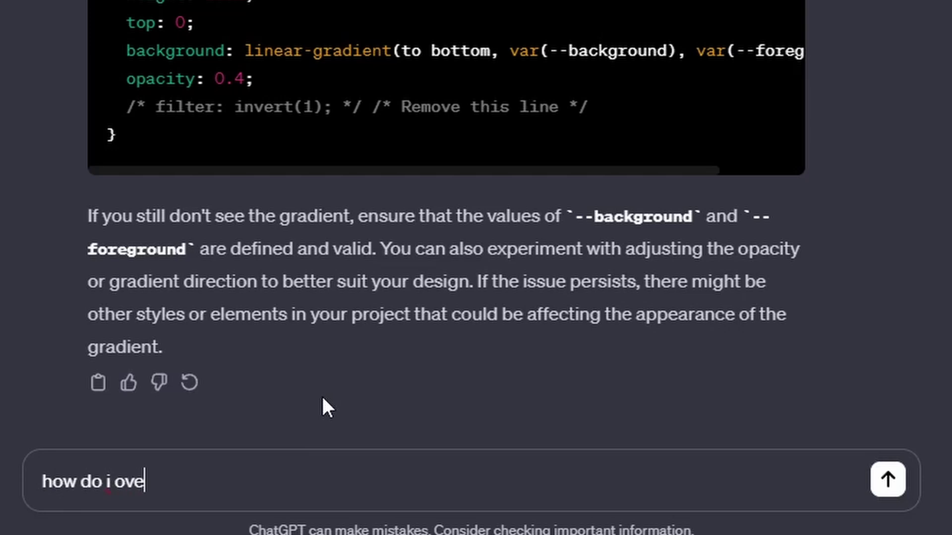
pyautogui.write('rlay an im')
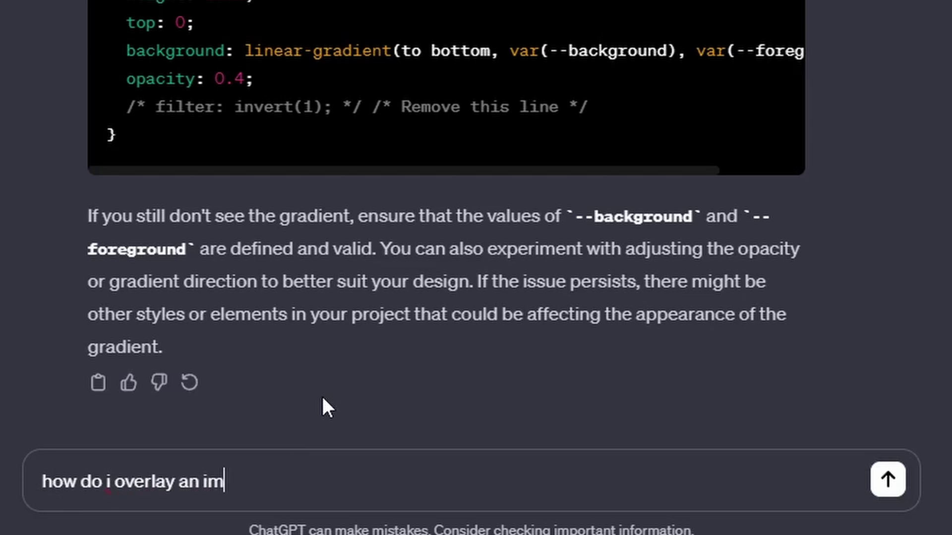
pyautogui.write('age on top of')
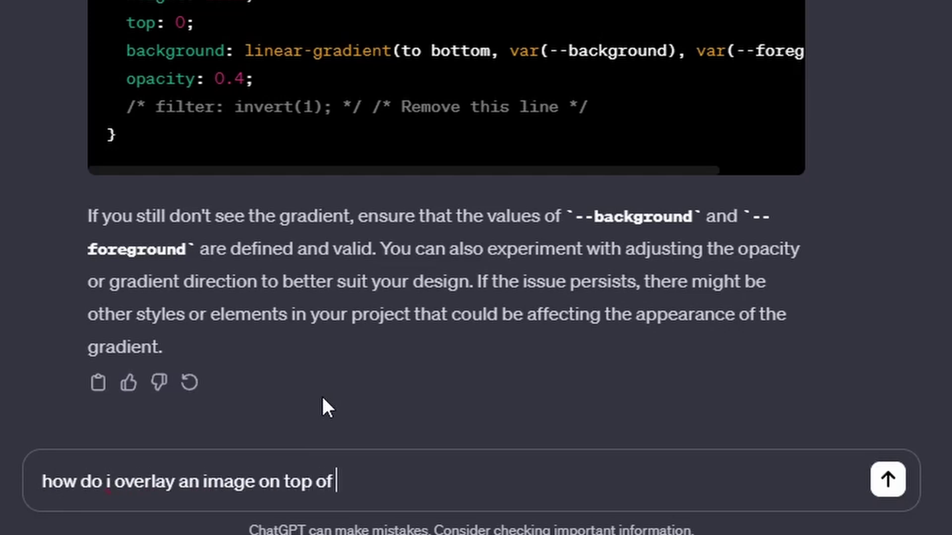
pyautogui.write('my background col')
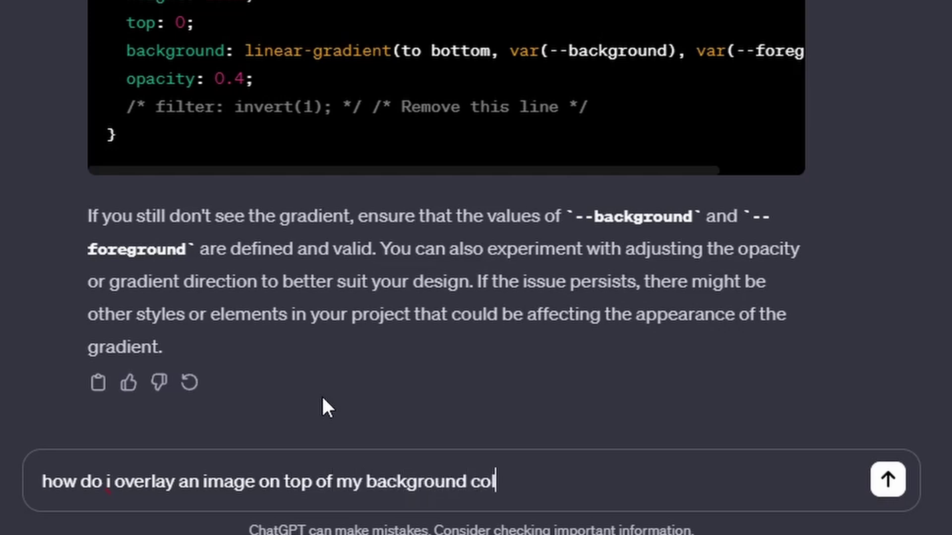
pyautogui.write('our ?')
# Step: Send ChatGPT the question about placing an overlay image over the page background colour
pyautogui.press('Return')
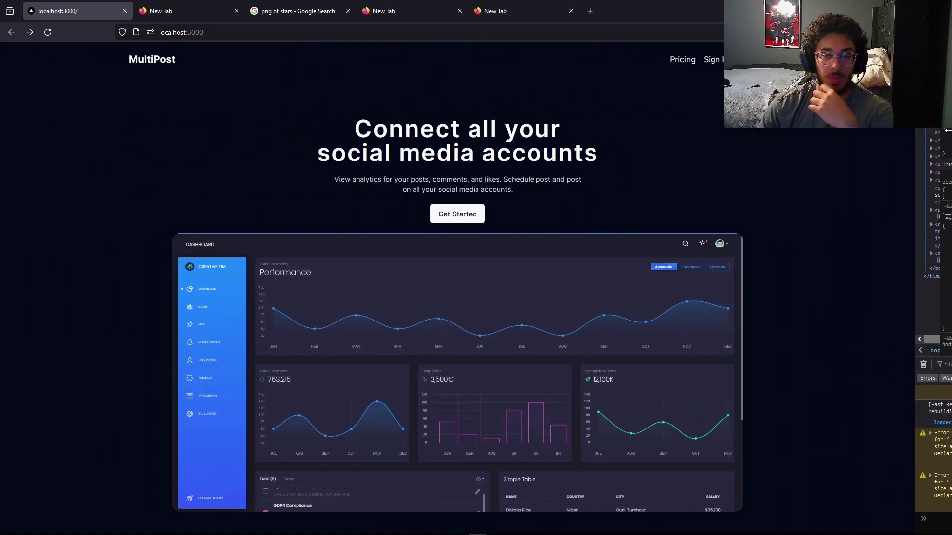
# Step: Shrink the Firefox DevTools panel so the MultiPost landing page fills most of the width
pyautogui.moveTo(287, 118)
pyautogui.mouseDown()
pyautogui.moveTo(909, 132)
pyautogui.moveTo(251, 190)
pyautogui.mouseUp()
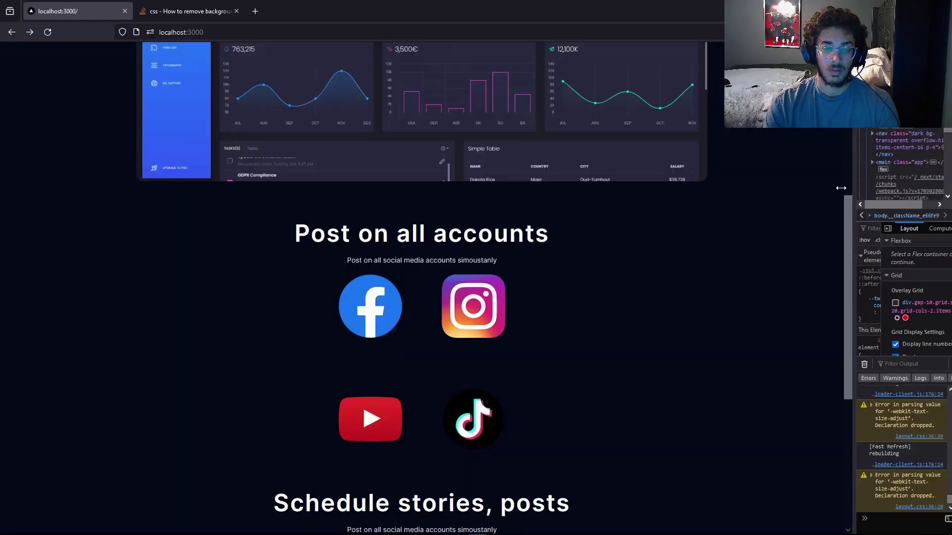
# Step: Widen the Firefox element inspector by moving the DevTools splitter left
pyautogui.moveTo(849, 233)
pyautogui.mouseDown()
pyautogui.moveTo(447, 238)
pyautogui.moveTo(208, 289)
pyautogui.moveTo(861, 298)
pyautogui.mouseUp()
# Step: Close Firefox DevTools with F12 to view the MultiPost landing page full-width
pyautogui.press('F12')
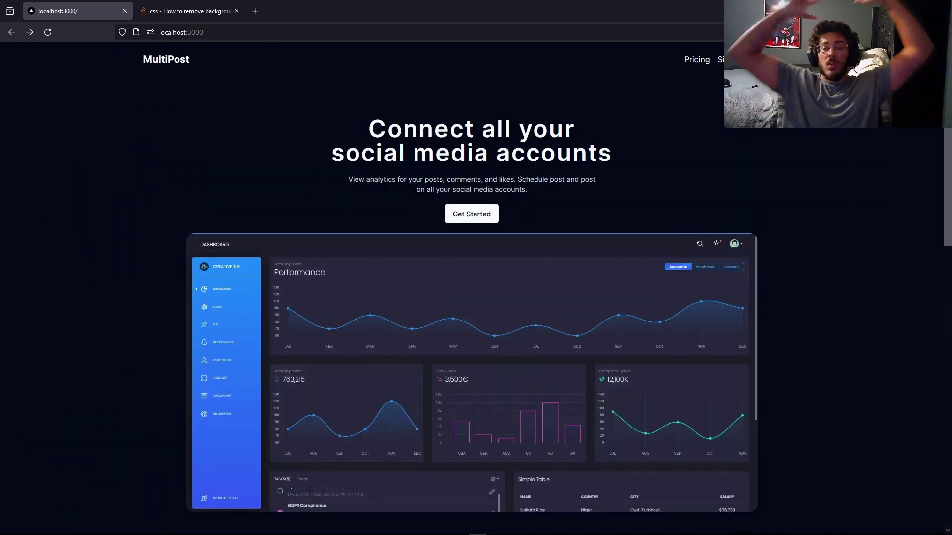